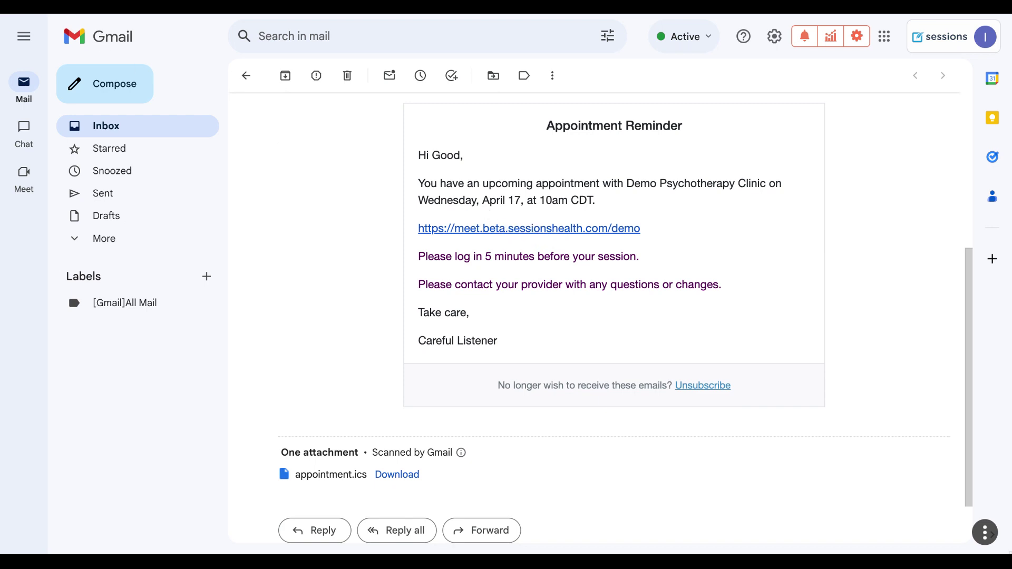
- Follow the meet.beta.sessionshealth.com/demo link in the Appointment Reminder email
click(529, 229)
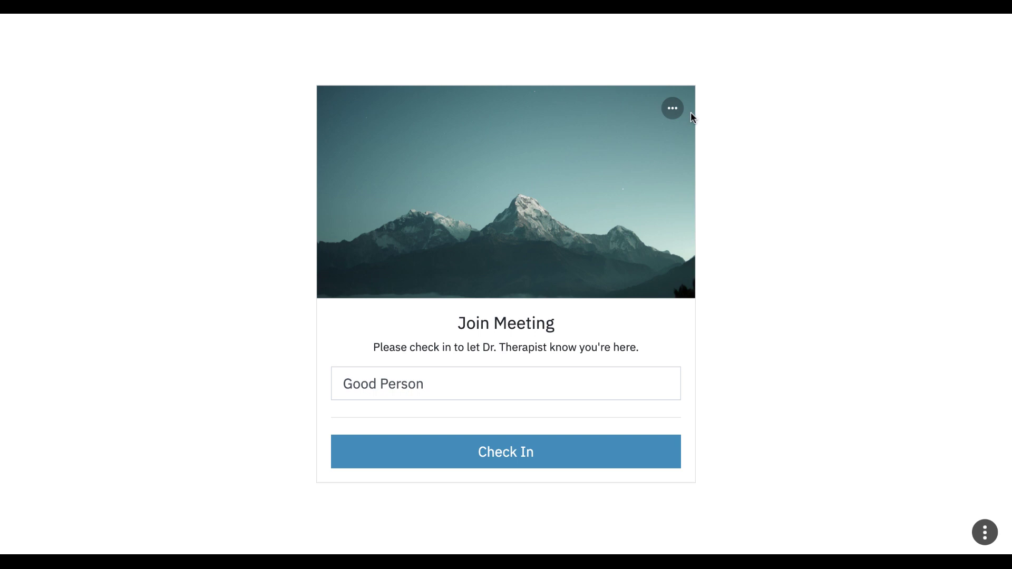
click(673, 108)
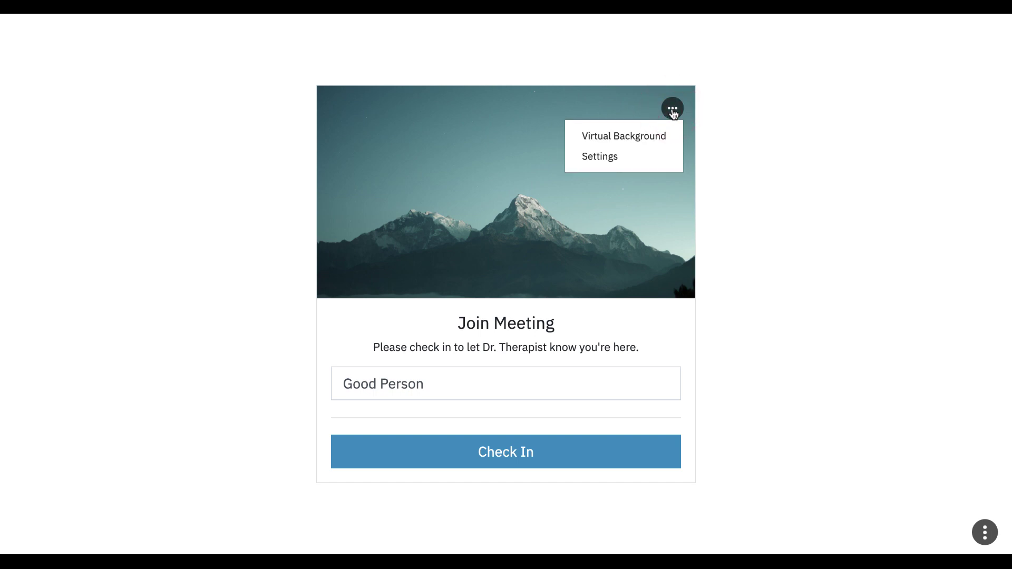
click(633, 137)
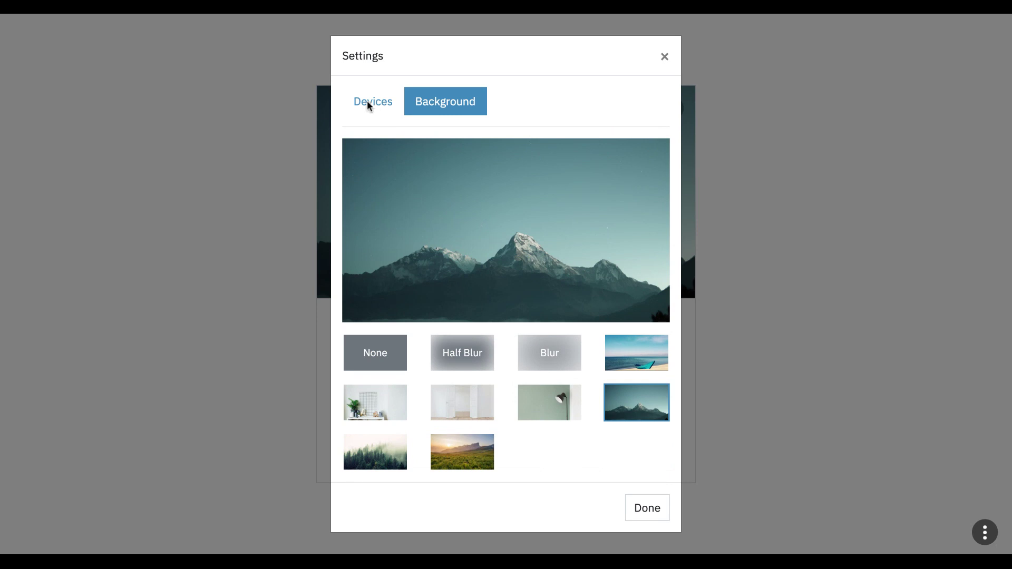
click(369, 103)
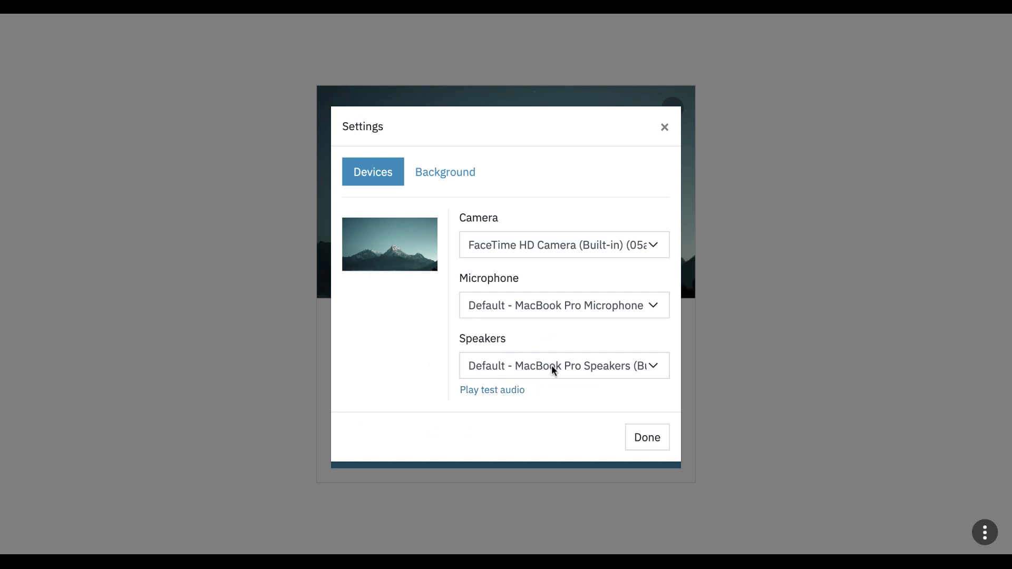
click(645, 438)
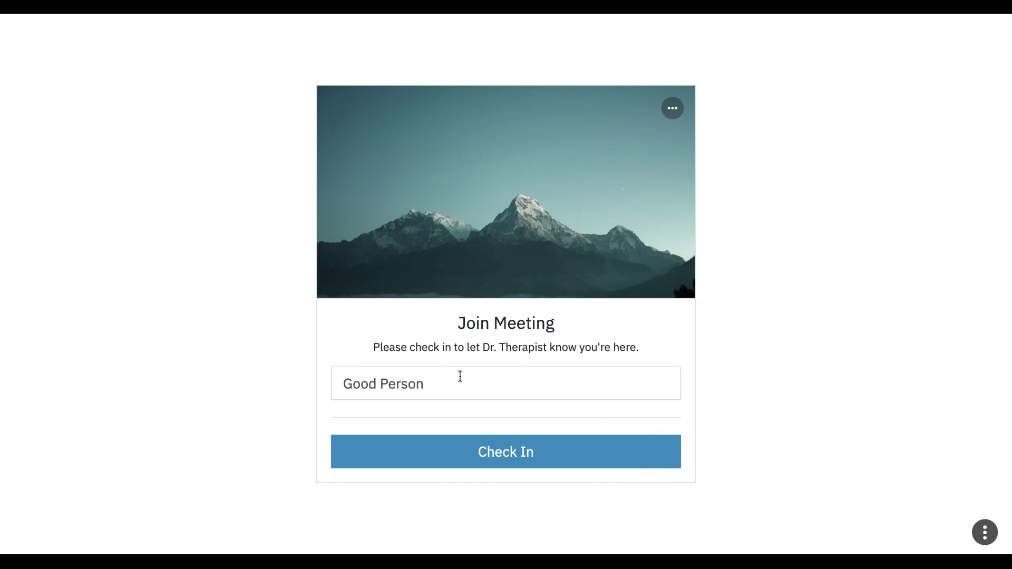
- Check in under the pre-filled visitor name to enter the waiting room
click(434, 383)
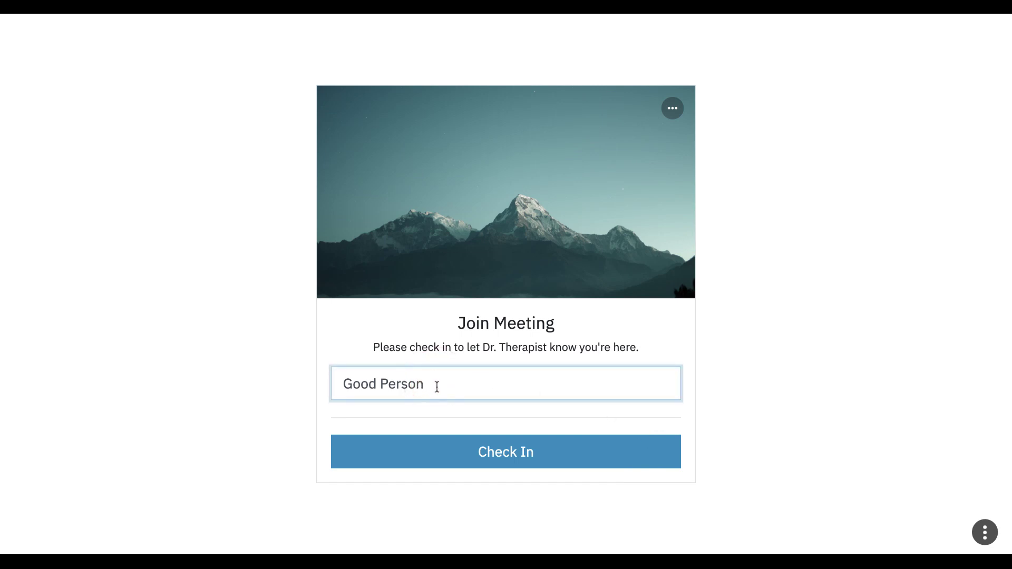
click(521, 457)
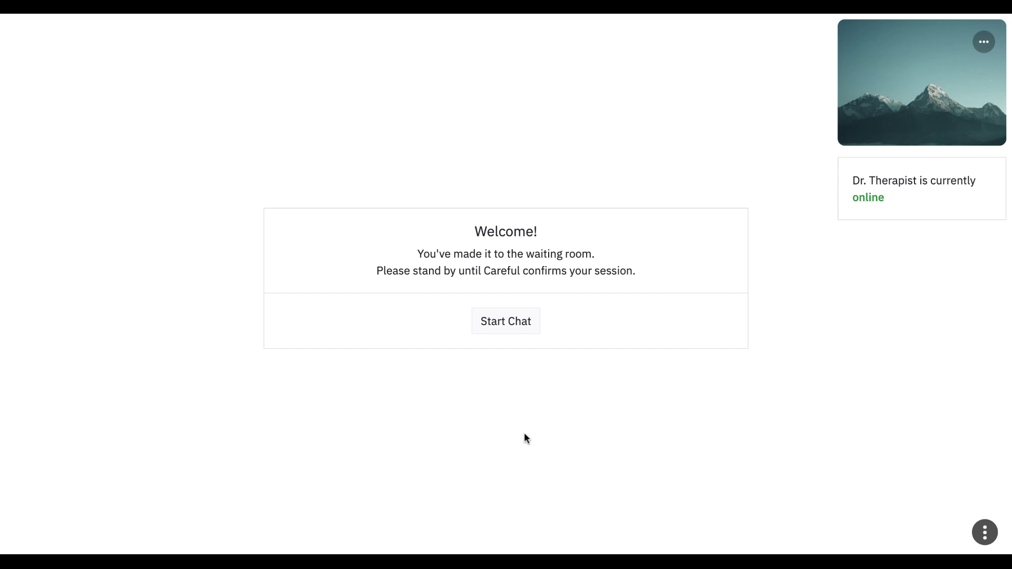
- Start a waiting-room chat and send 'Be right back.' without adding an emoji
click(507, 327)
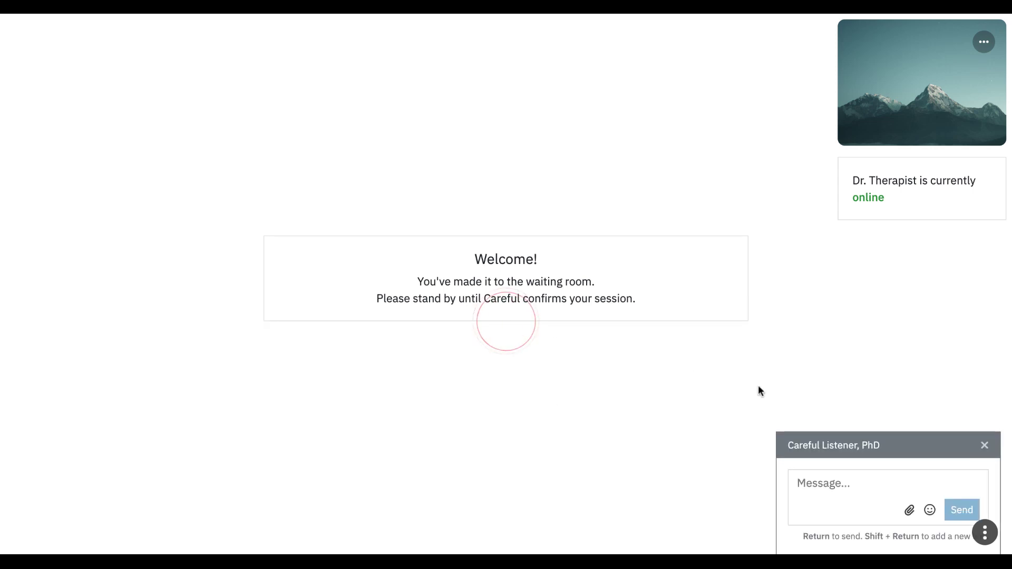
click(814, 484)
text(Be )
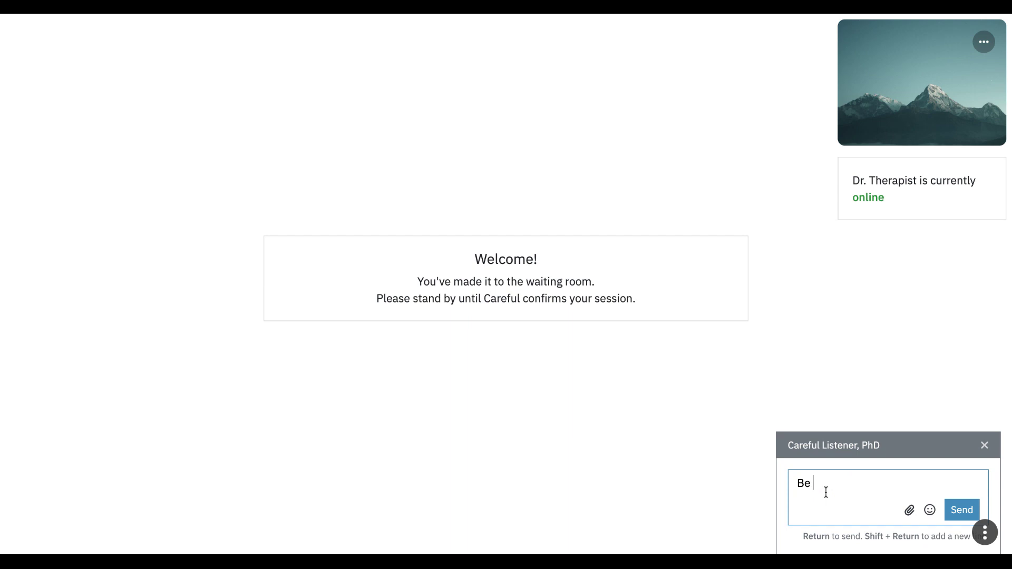
text(right back.)
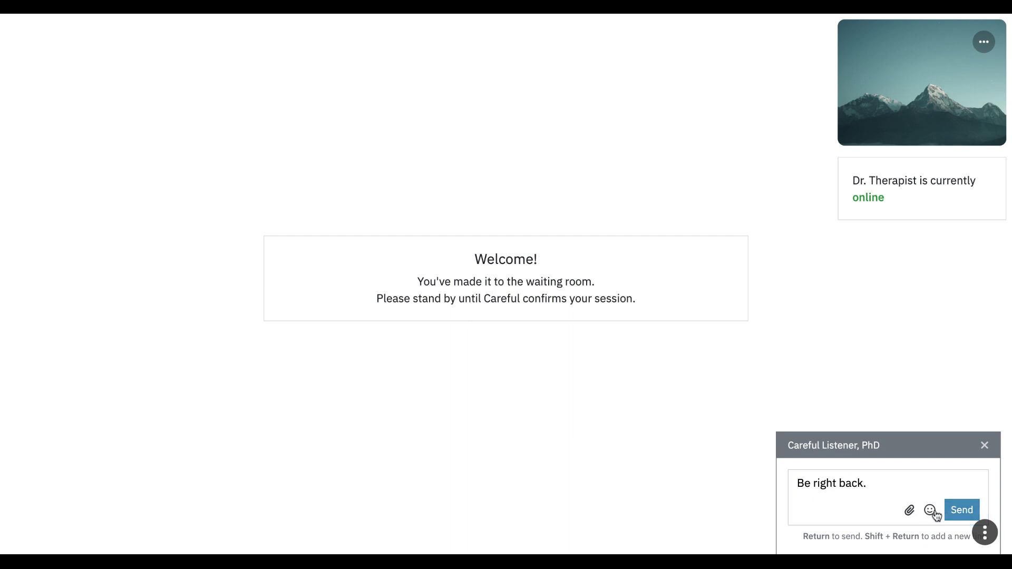
click(931, 510)
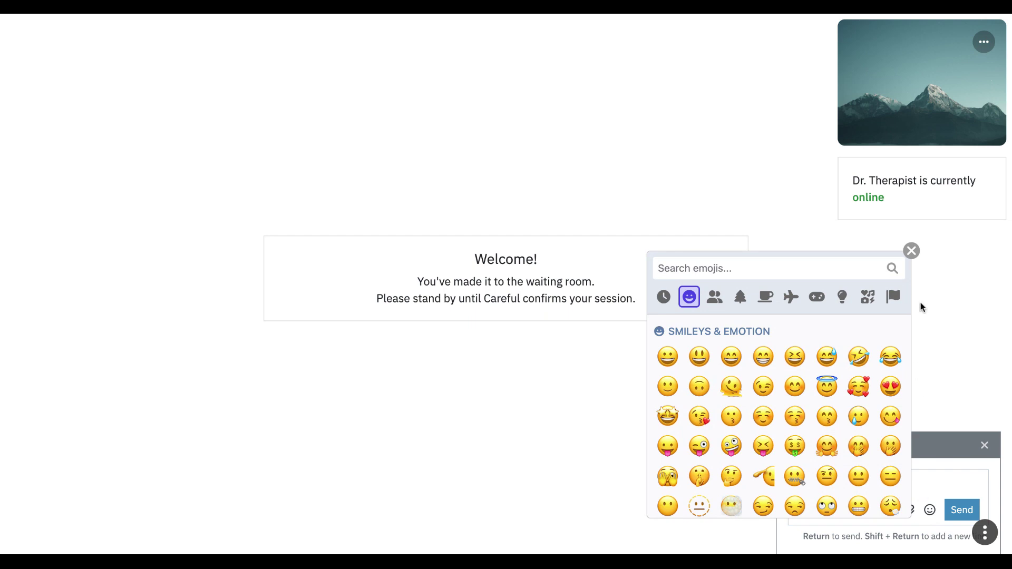
click(912, 251)
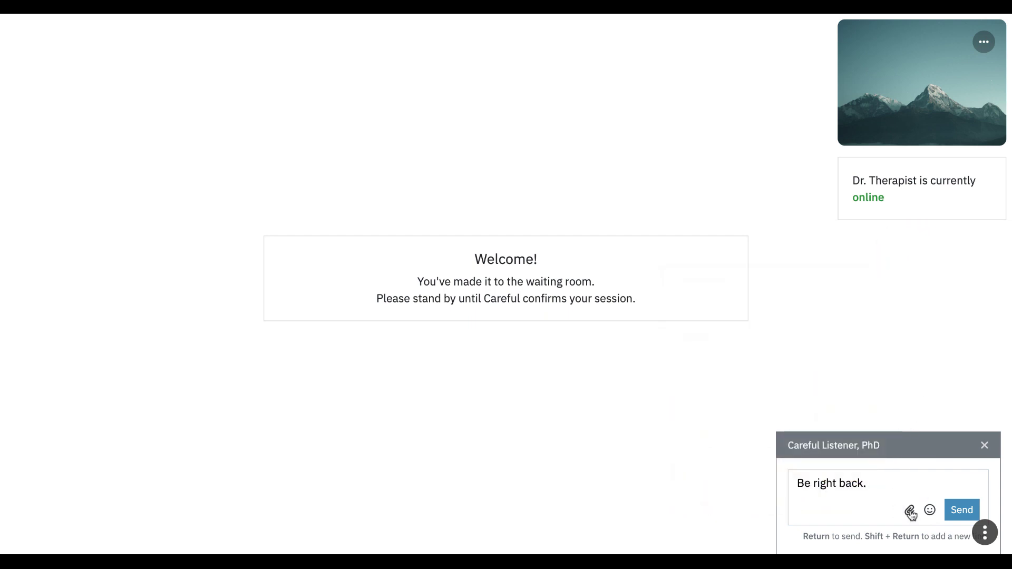
click(962, 509)
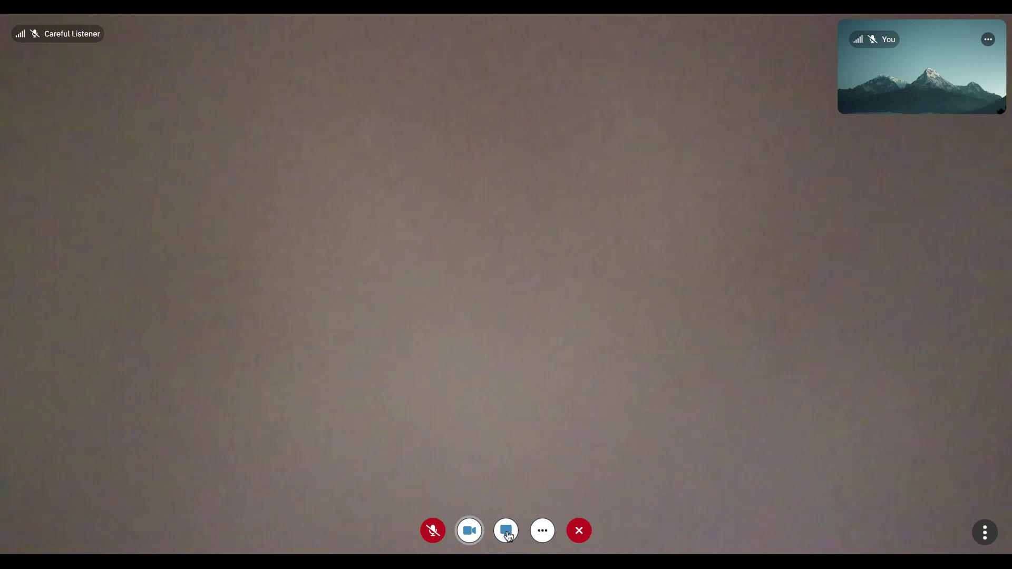
- Open the in-call chat panel from the bottom toolbar, then close it
click(507, 532)
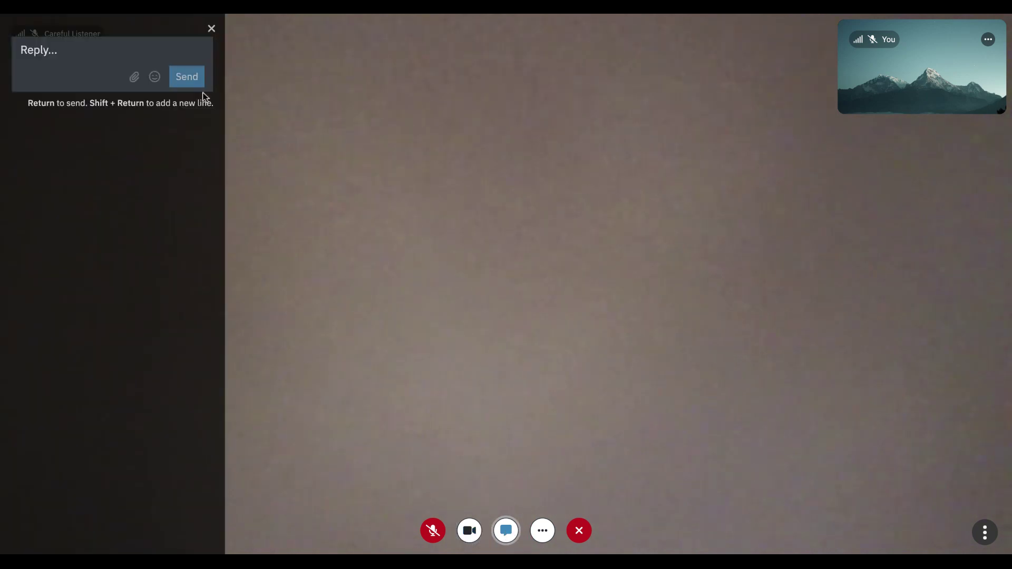
click(212, 30)
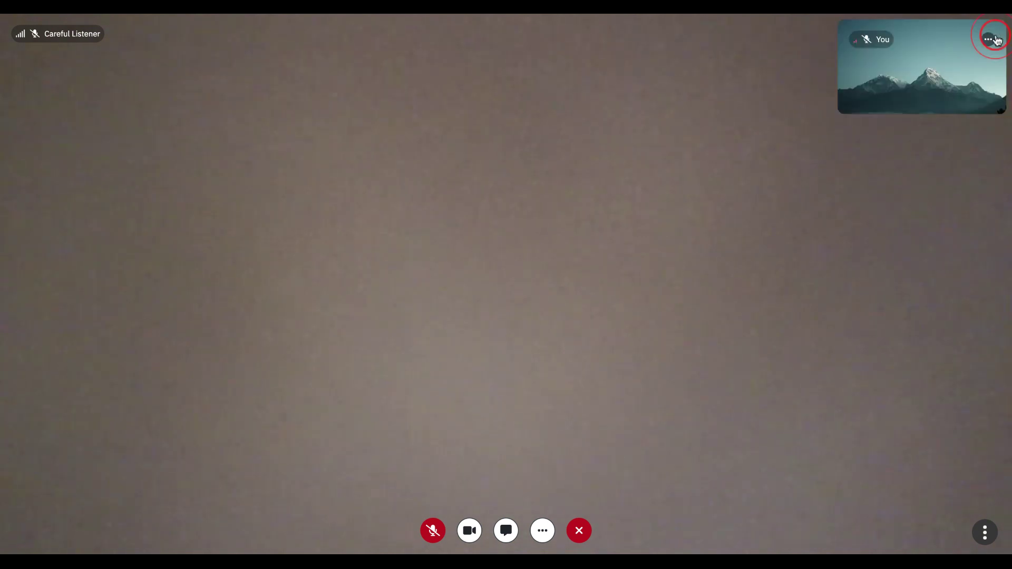
- Open the self-view video's Minimize / Show in a tile menu and dismiss it unchanged
click(989, 39)
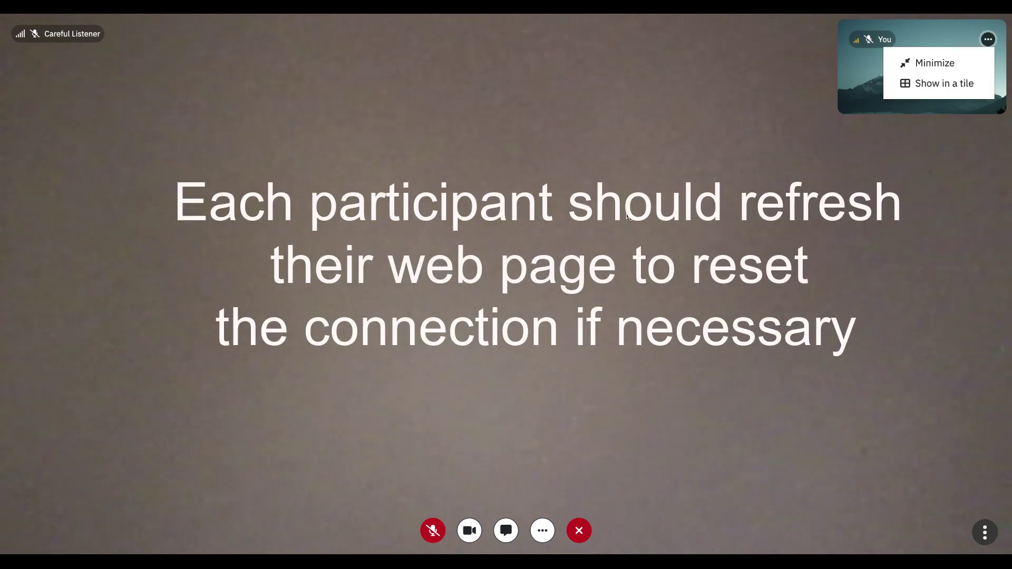
click(183, 126)
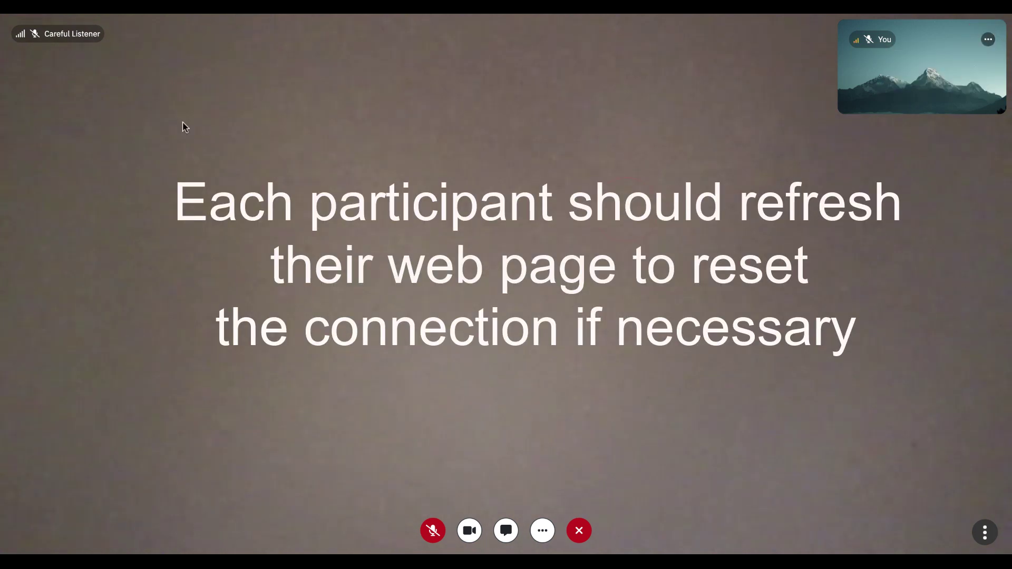